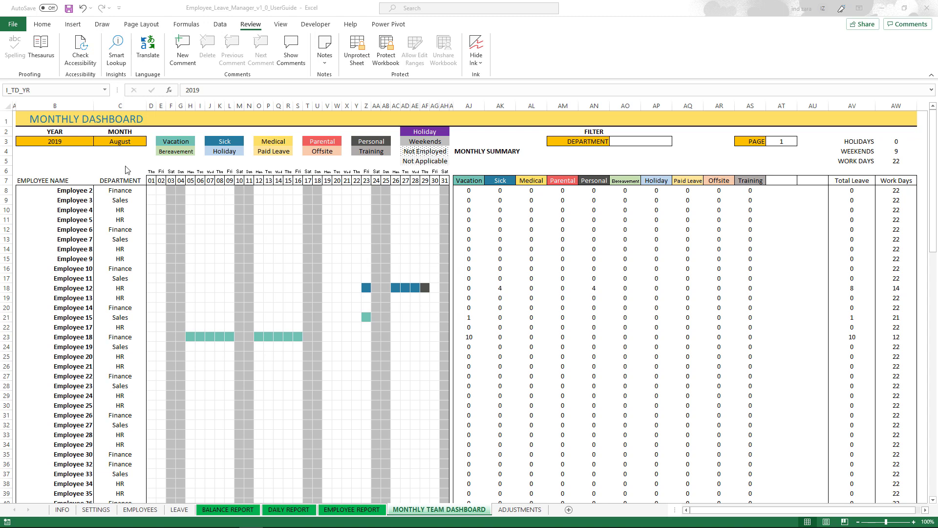
- Change the month in C3 from August to July 2019 and inspect a calendar cell's formula
{"action": "left_click", "coordinate": [130, 141]}
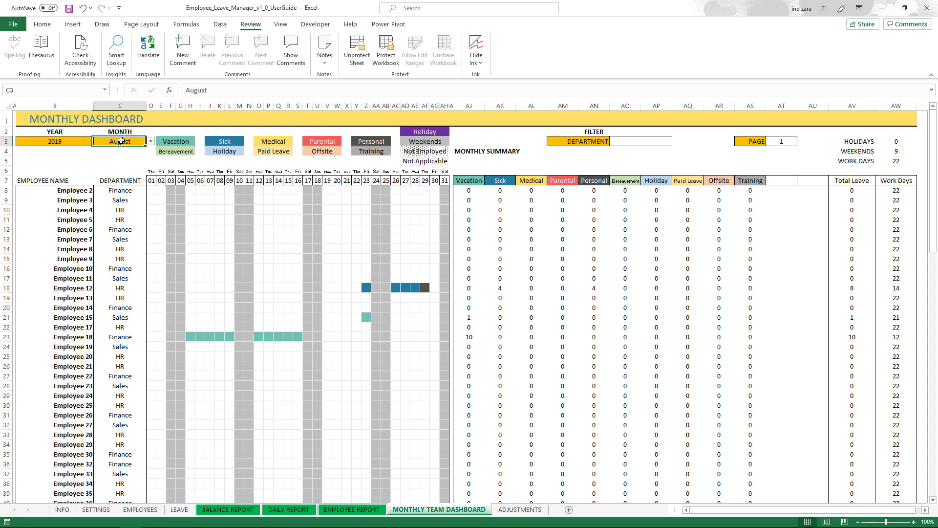
{"action": "left_click", "coordinate": [150, 142]}
{"action": "left_click", "coordinate": [115, 177]}
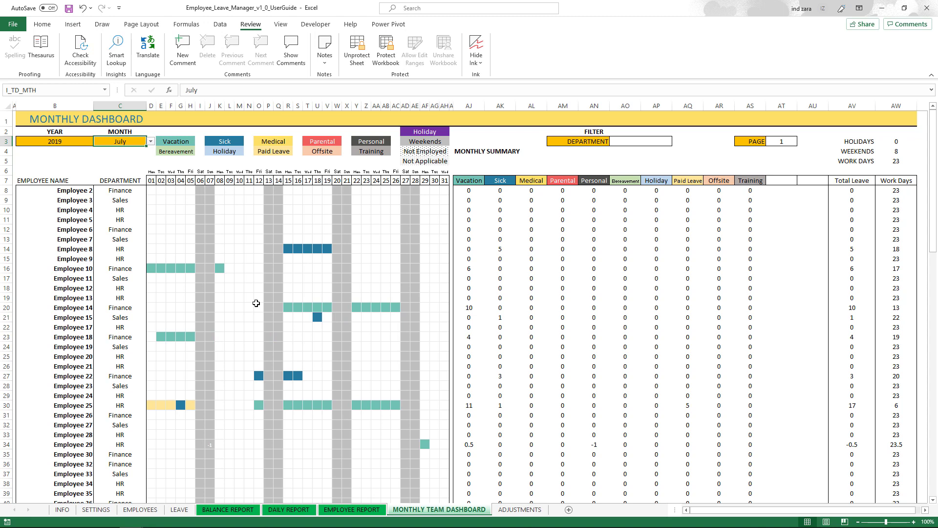
{"action": "left_click", "coordinate": [256, 304]}
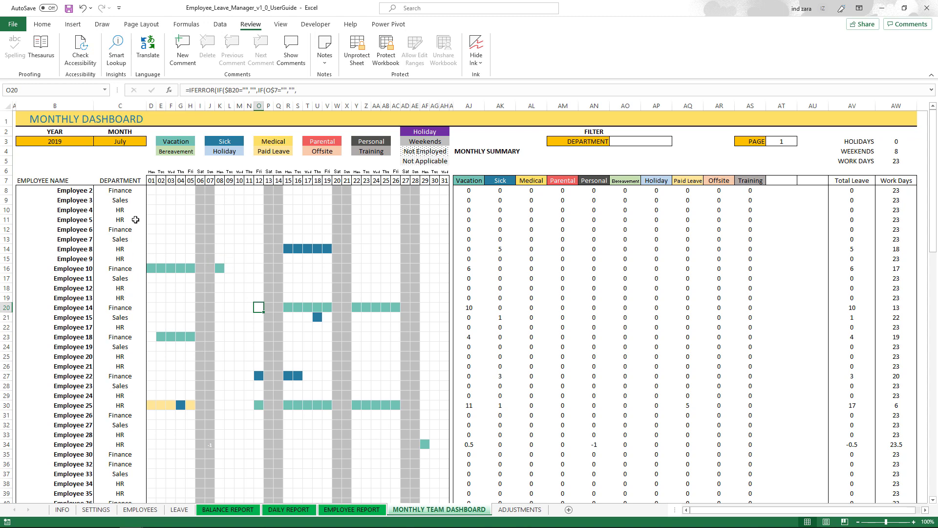
- Switch the C7 column field from DEPARTMENT to LOCATION, then briefly check the EMPLOYEES sheet
{"action": "left_click", "coordinate": [137, 180]}
{"action": "left_click", "coordinate": [151, 181]}
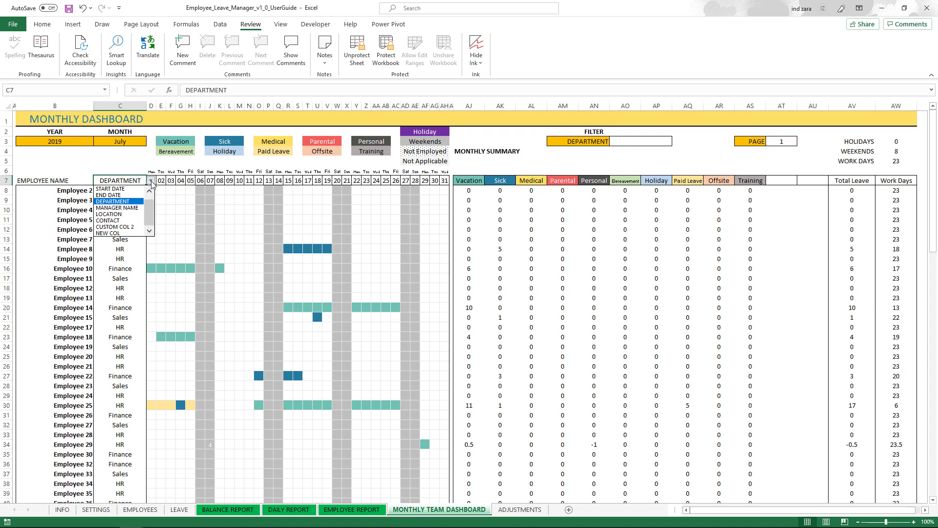
{"action": "left_click", "coordinate": [127, 215]}
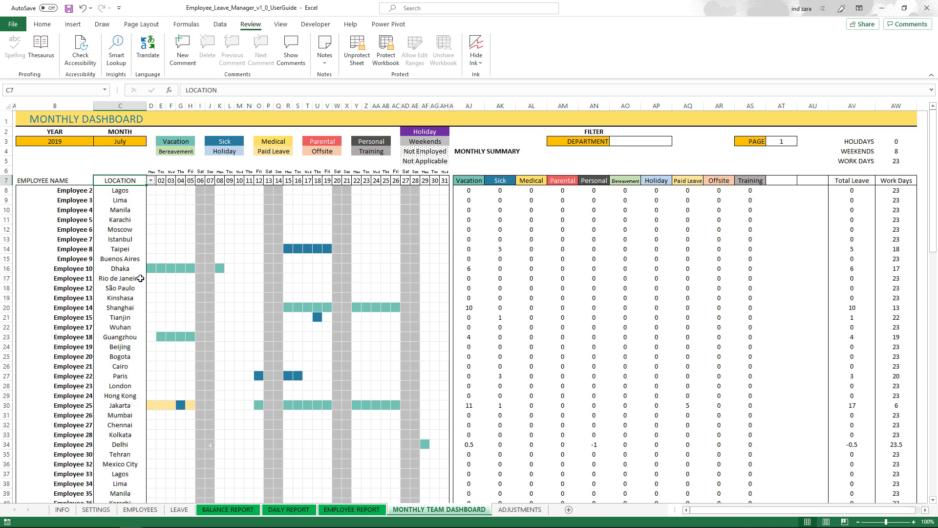
{"action": "left_click", "coordinate": [150, 181]}
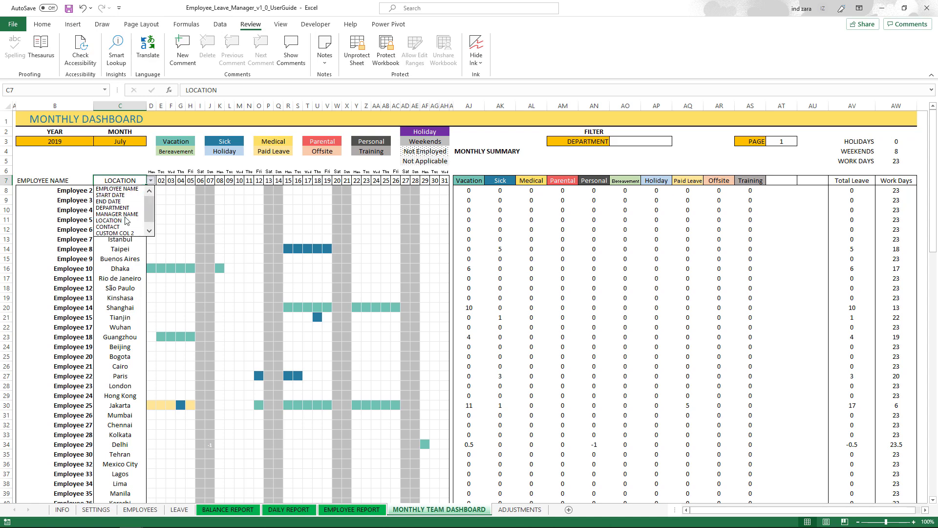
{"action": "key", "text": "Up"}
{"action": "key", "text": "Up"}
{"action": "key", "text": "Escape"}
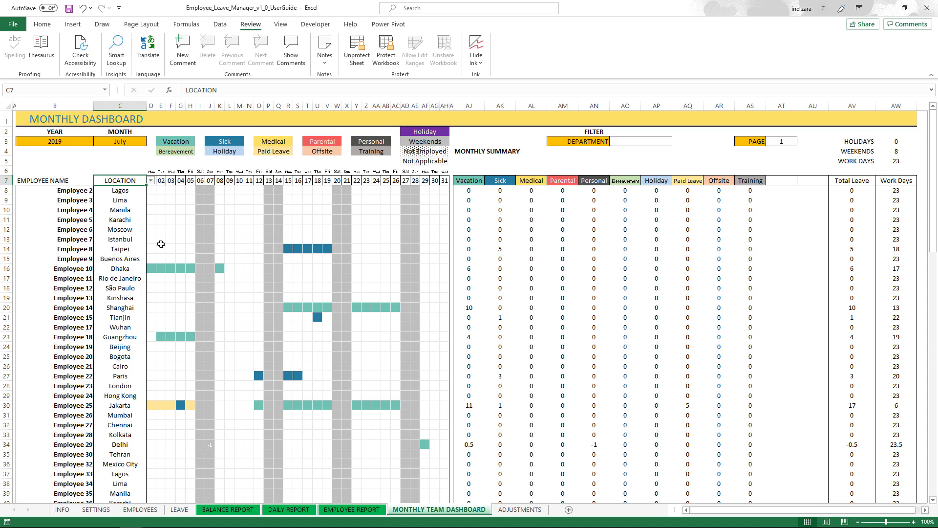
{"action": "left_click", "coordinate": [142, 509]}
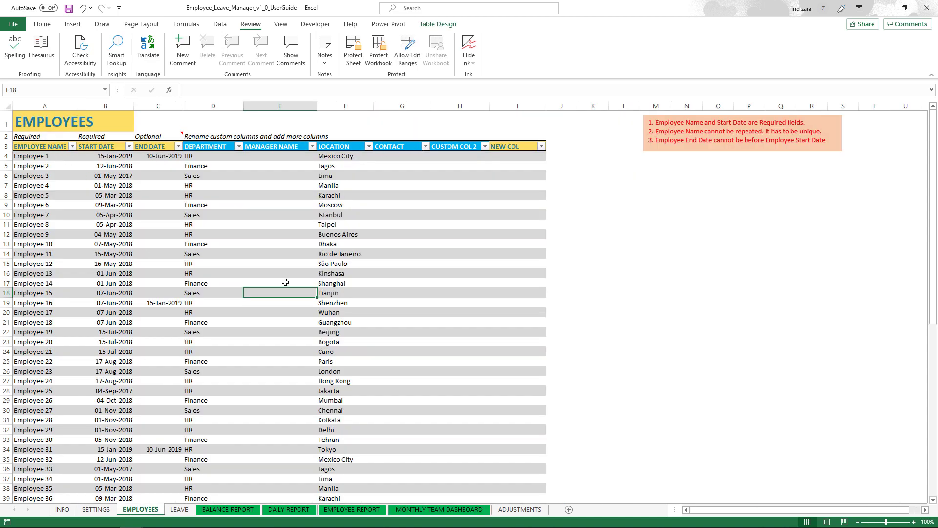
{"action": "left_click", "coordinate": [415, 509]}
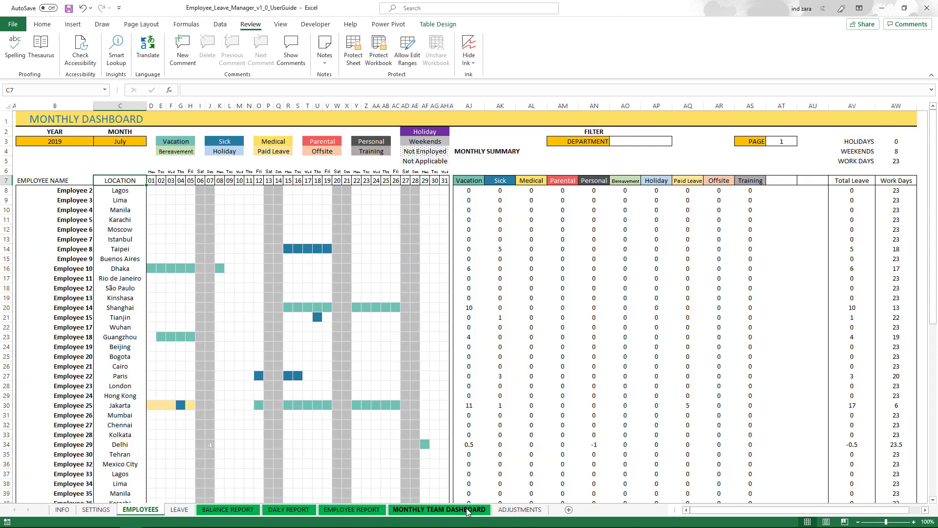
{"action": "left_click", "coordinate": [172, 210]}
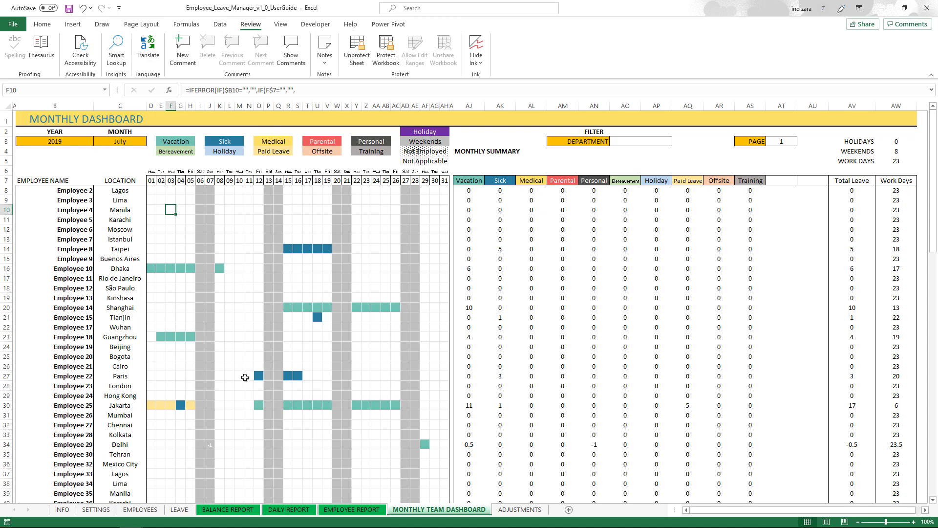
{"action": "left_click", "coordinate": [209, 445]}
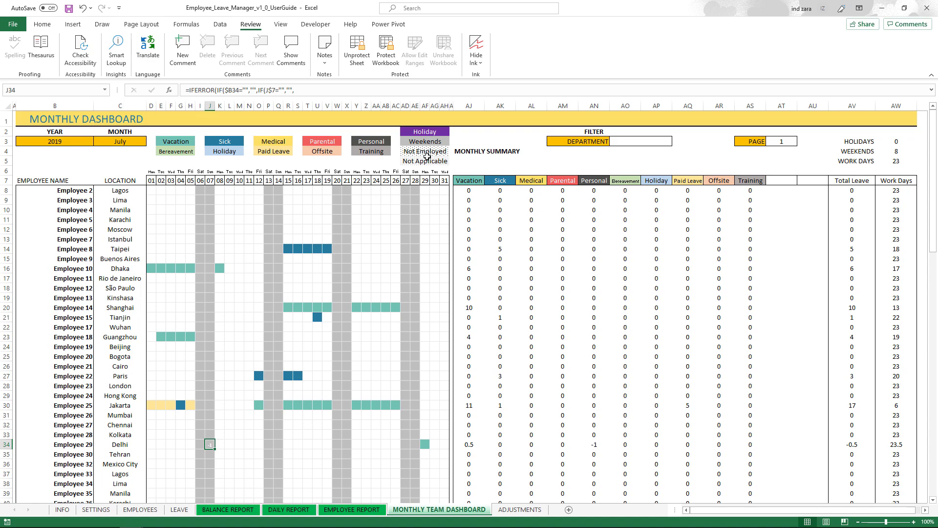
{"action": "left_click", "coordinate": [137, 141]}
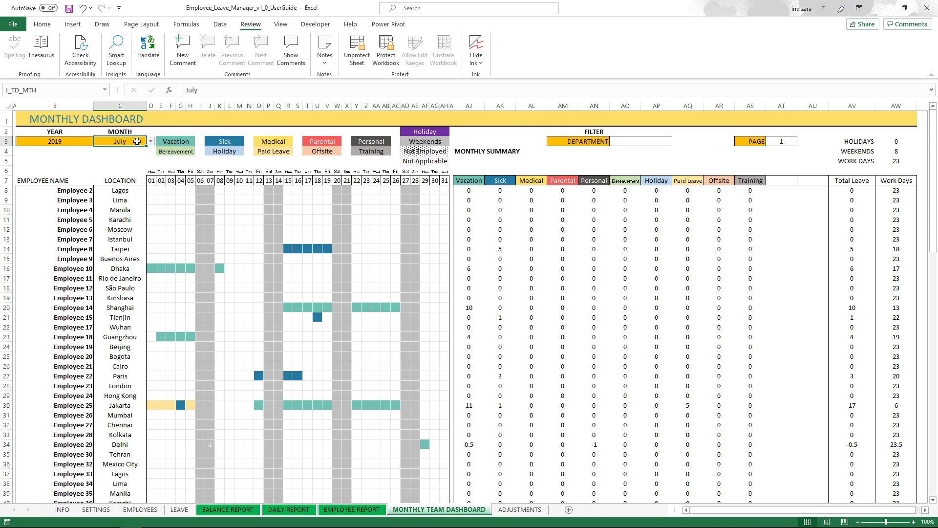
{"action": "left_click", "coordinate": [151, 142]}
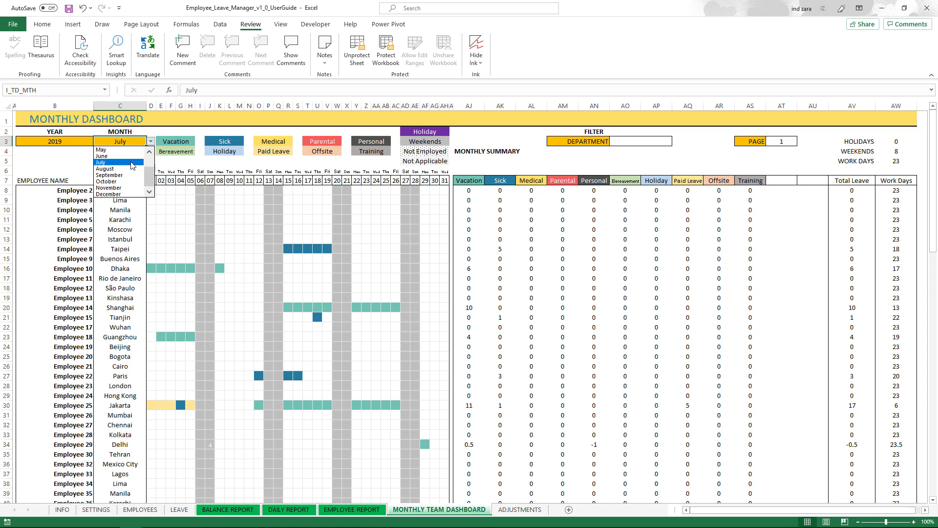
{"action": "scroll", "coordinate": [133, 162], "scroll_direction": "up", "scroll_amount": 4}
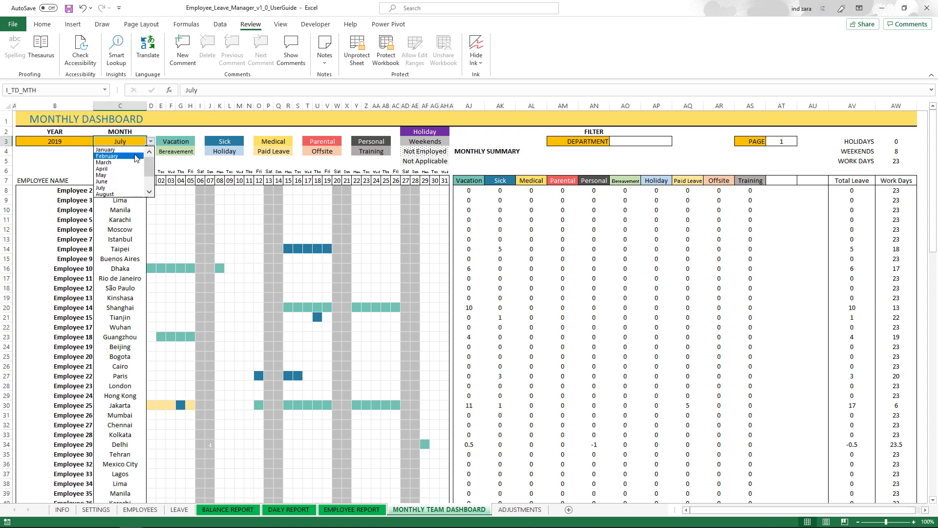
{"action": "left_click", "coordinate": [129, 149]}
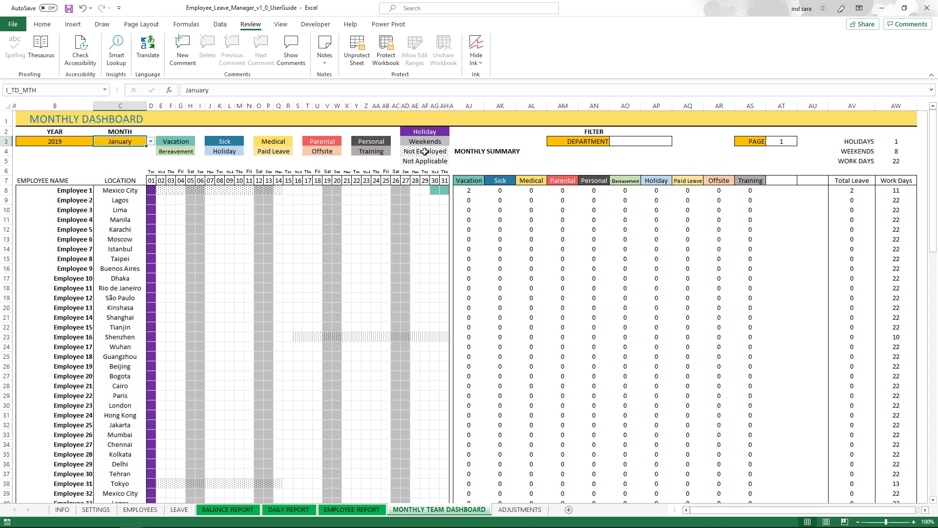
{"action": "left_click", "coordinate": [151, 142]}
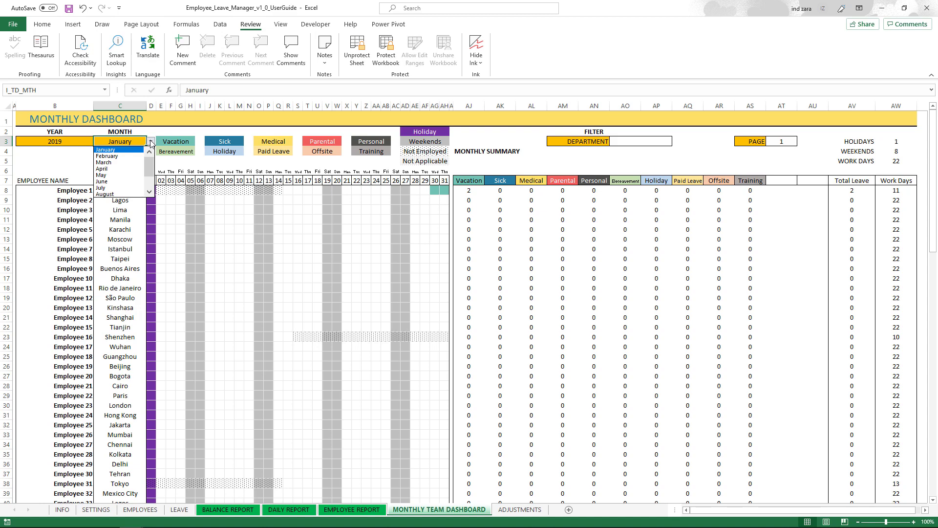
{"action": "left_click", "coordinate": [127, 188]}
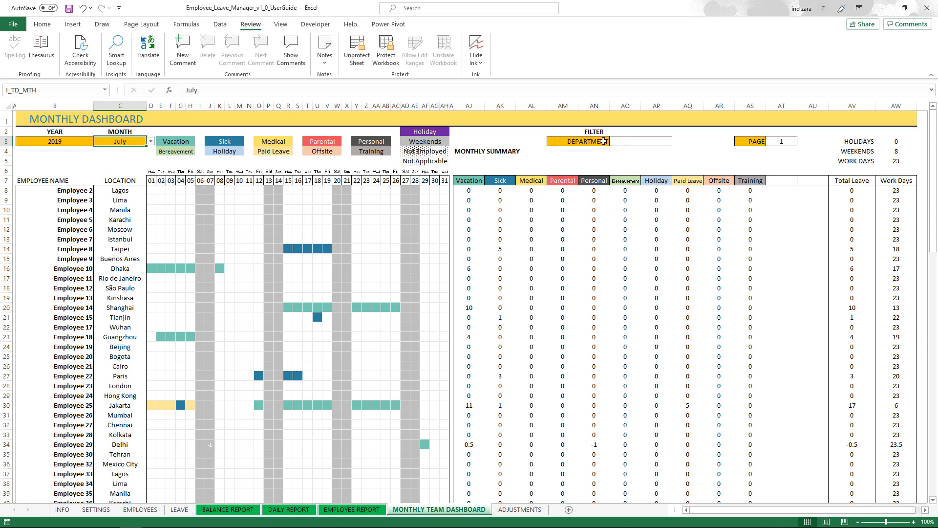
- Filter the dashboard by DEPARTMENT with the value 'Sales'
{"action": "left_click", "coordinate": [605, 141]}
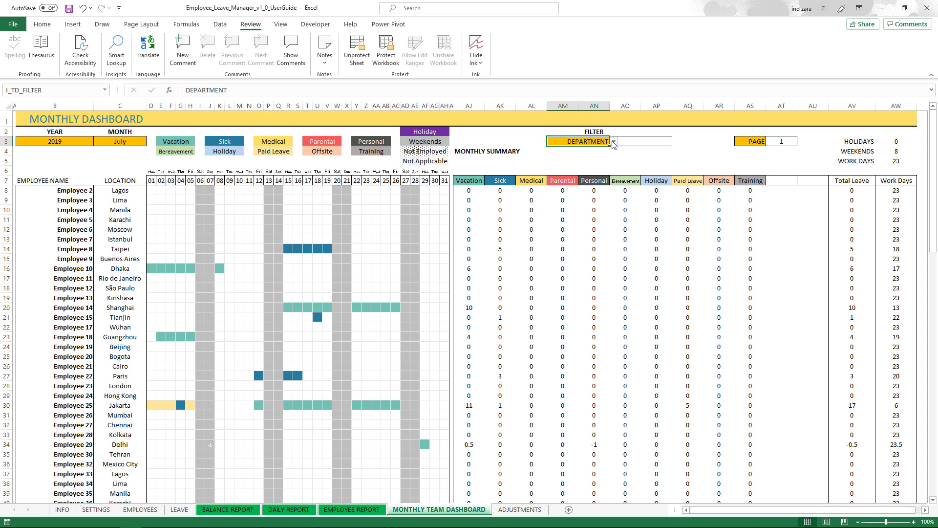
{"action": "left_click", "coordinate": [613, 142]}
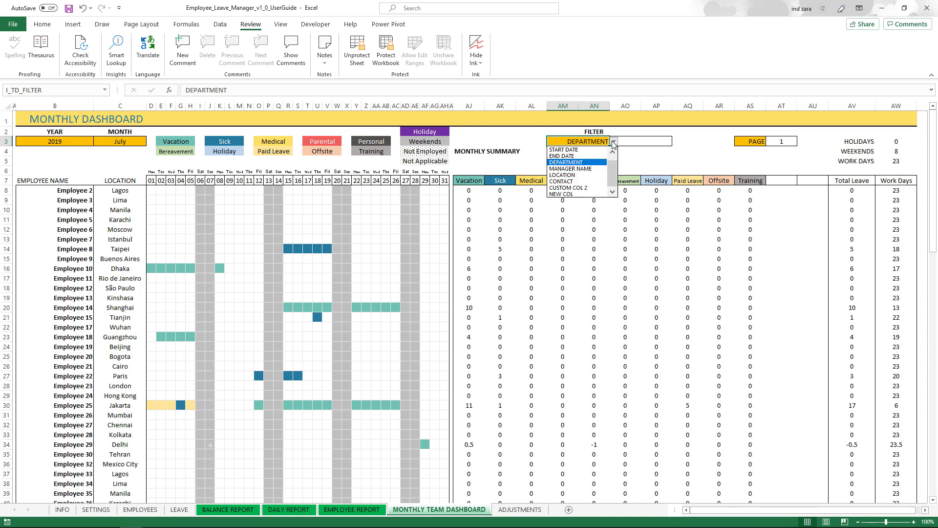
{"action": "left_click", "coordinate": [633, 145]}
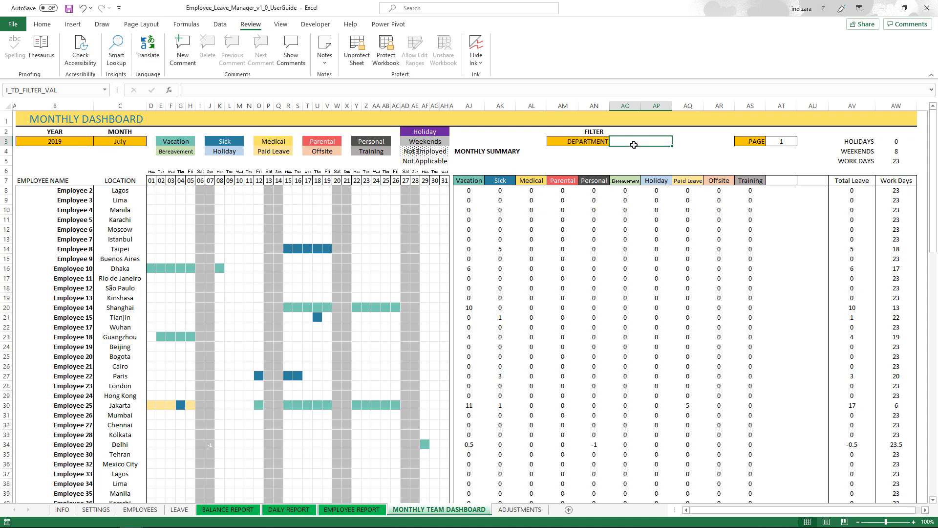
{"action": "type", "text": "Sales"}
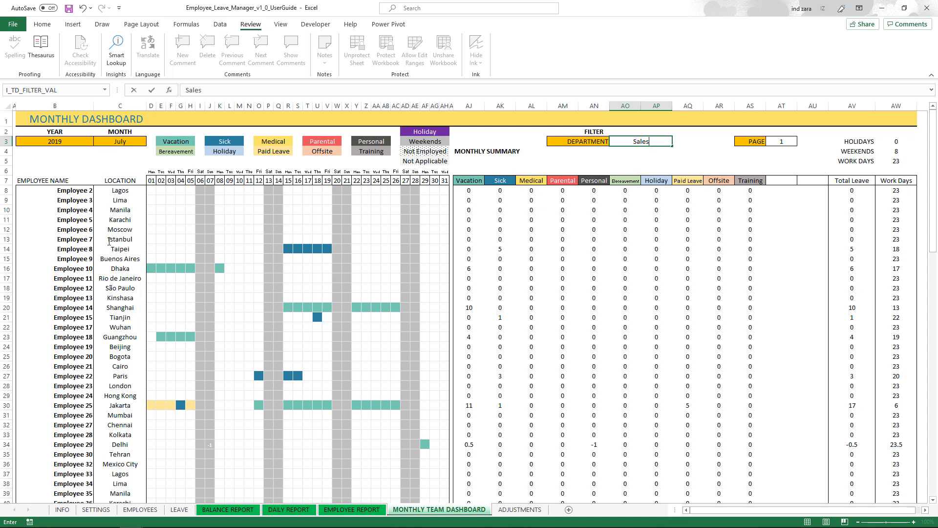
{"action": "key", "text": "Return"}
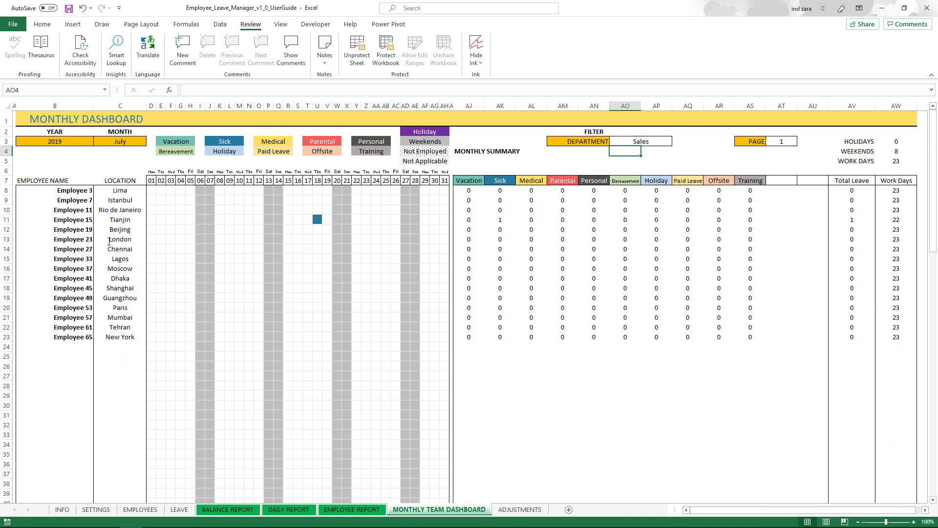
- Clear the Sales filter value so all employees are listed again
{"action": "left_click", "coordinate": [605, 142]}
{"action": "left_click", "coordinate": [613, 141]}
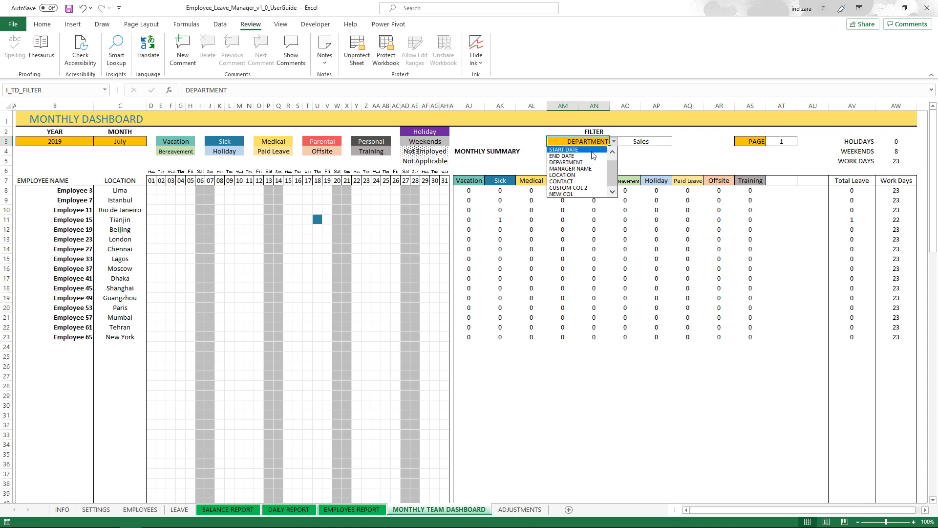
{"action": "left_click", "coordinate": [638, 145]}
{"action": "left_click", "coordinate": [645, 142]}
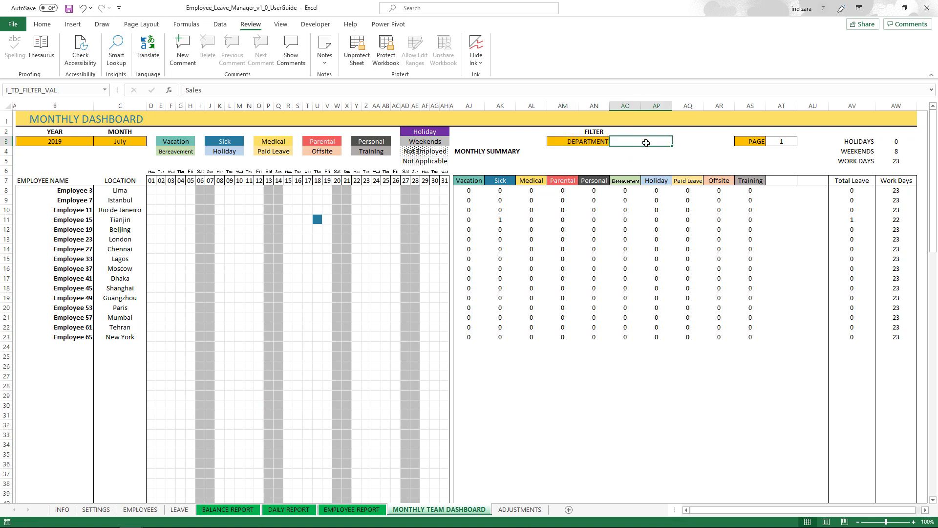
{"action": "left_click", "coordinate": [605, 142]}
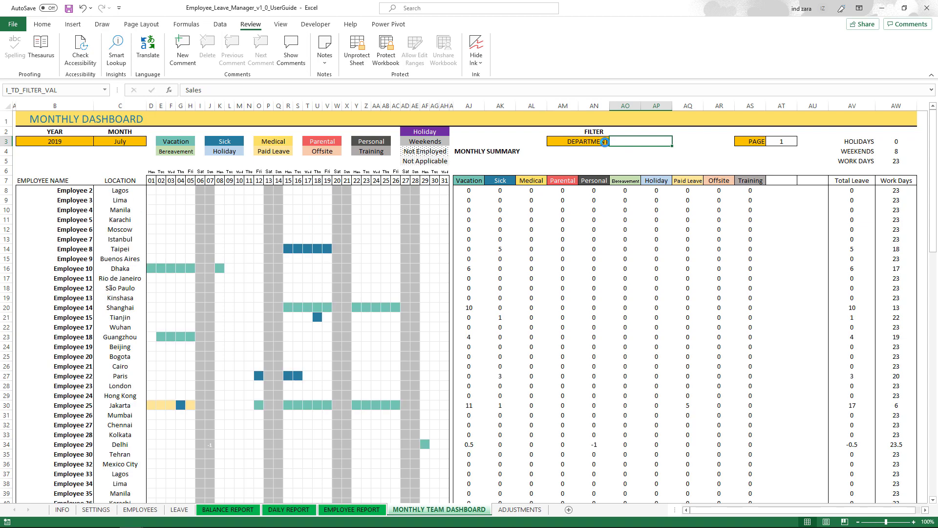
{"action": "left_click", "coordinate": [605, 142]}
- Filter by LOCATION 'Moscow' to show two employees, then delete the Moscow value
{"action": "left_click", "coordinate": [614, 143]}
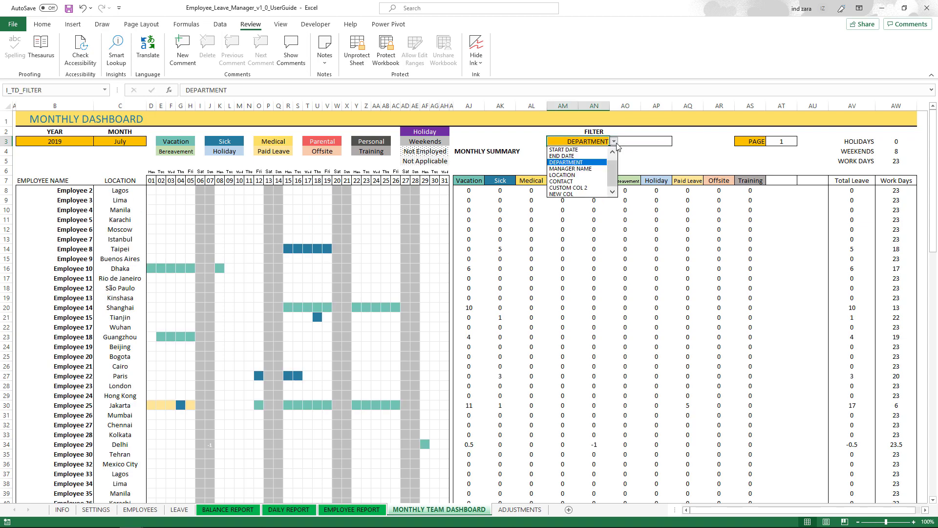
{"action": "left_click", "coordinate": [584, 175]}
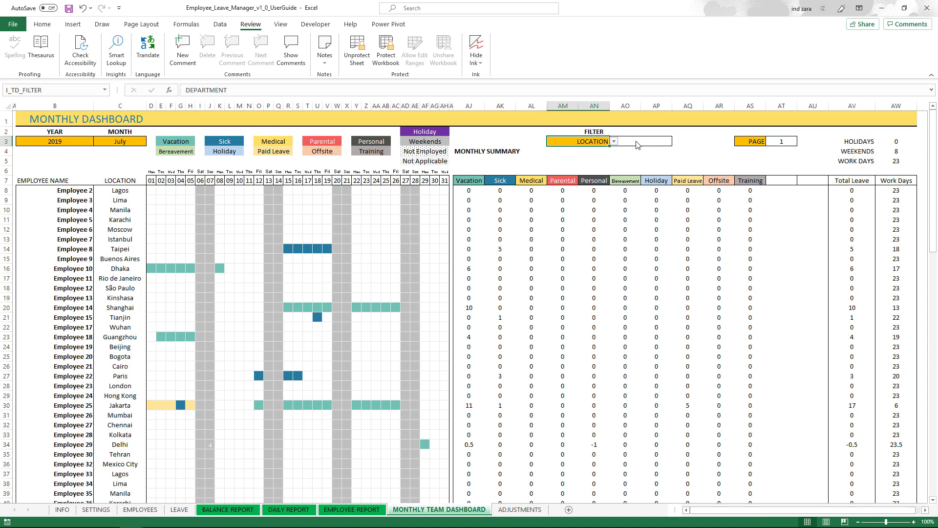
{"action": "left_click", "coordinate": [637, 143]}
{"action": "type", "text": "M"}
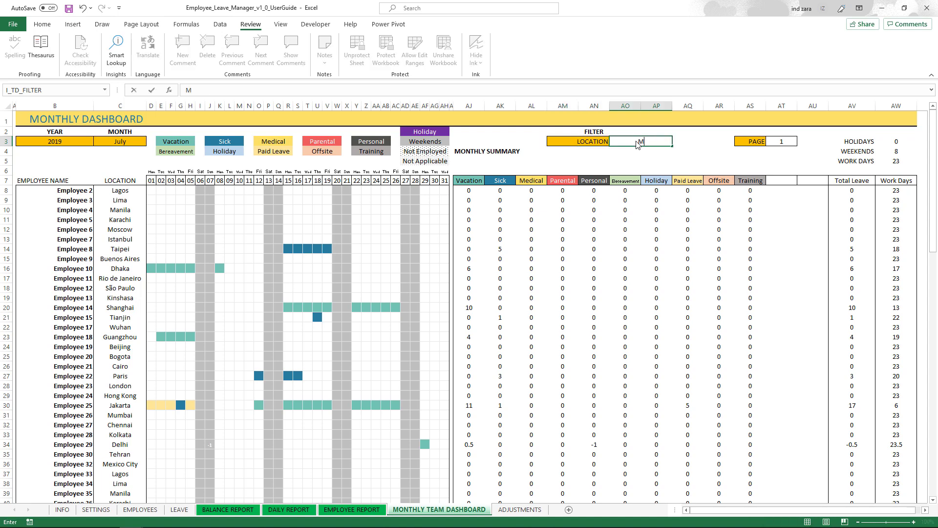
{"action": "type", "text": "oscow"}
{"action": "key", "text": "Return"}
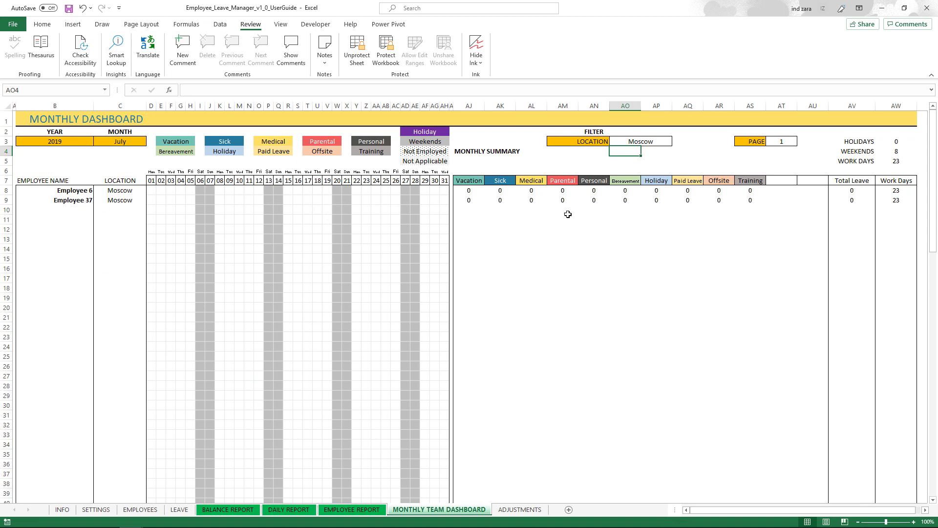
{"action": "left_click", "coordinate": [663, 142]}
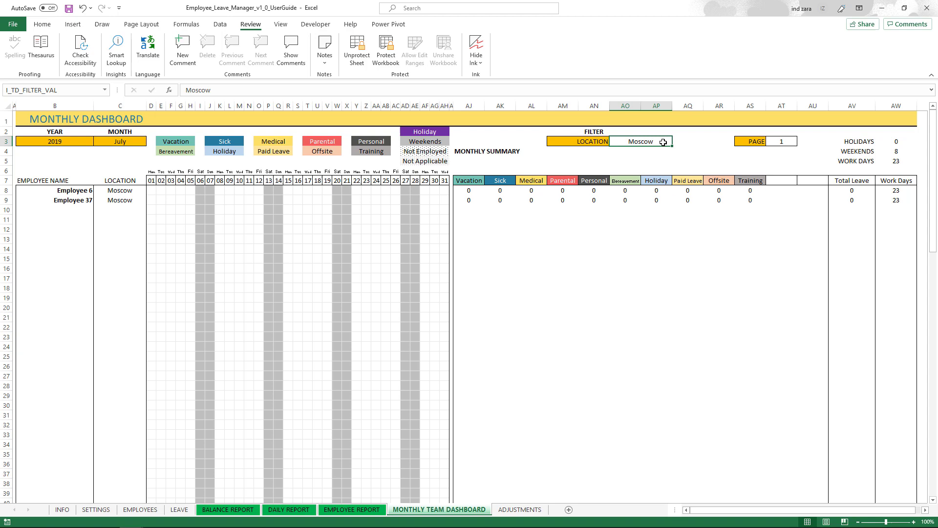
{"action": "key", "text": "Delete"}
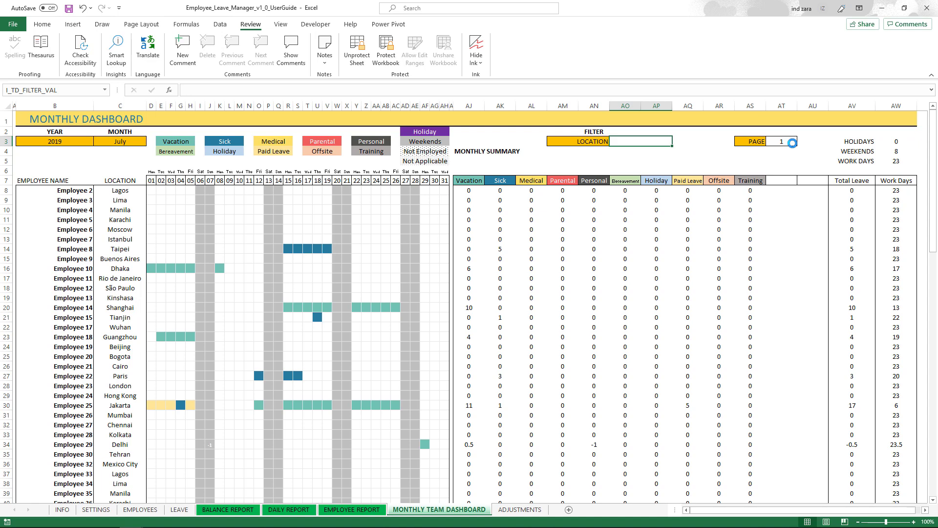
{"action": "scroll", "coordinate": [703, 218], "scroll_direction": "down", "scroll_amount": 1}
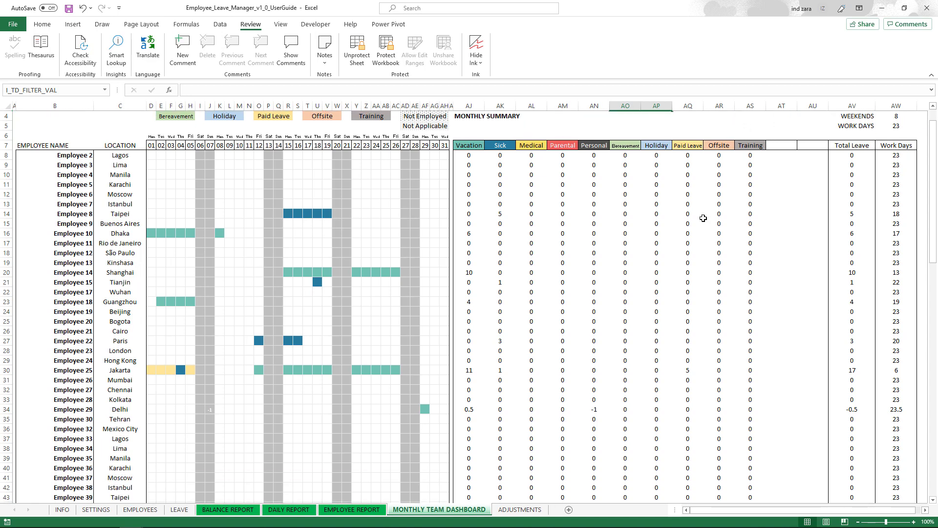
{"action": "scroll", "coordinate": [703, 218], "scroll_direction": "down", "scroll_amount": 11}
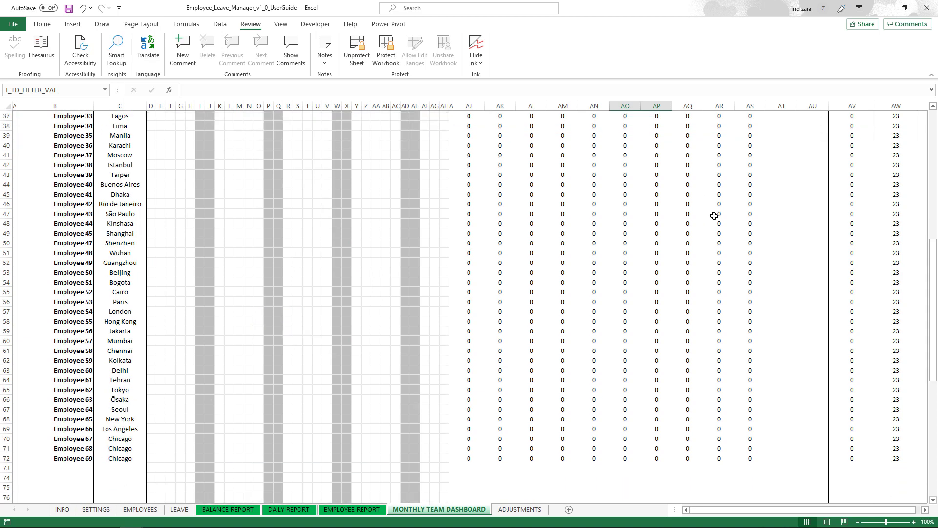
{"action": "scroll", "coordinate": [714, 215], "scroll_direction": "down", "scroll_amount": 15}
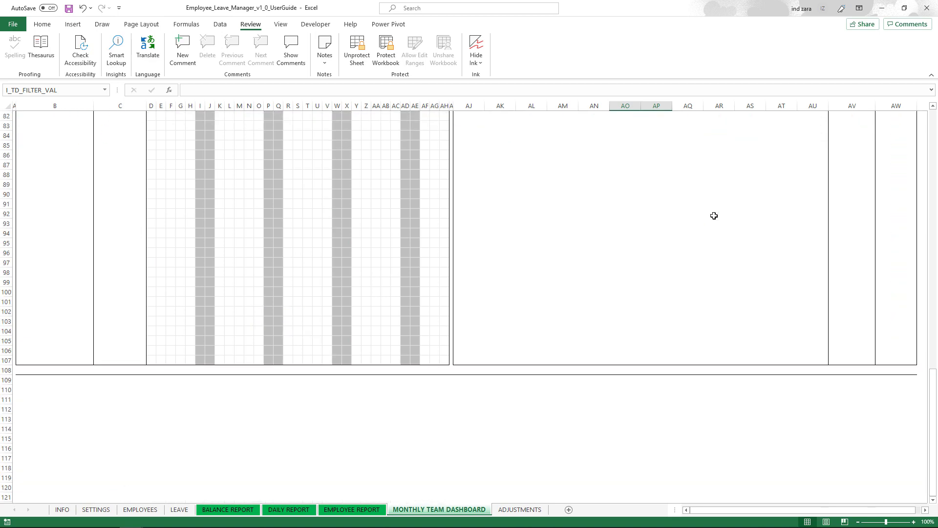
{"action": "scroll", "coordinate": [714, 216], "scroll_direction": "up", "scroll_amount": 20}
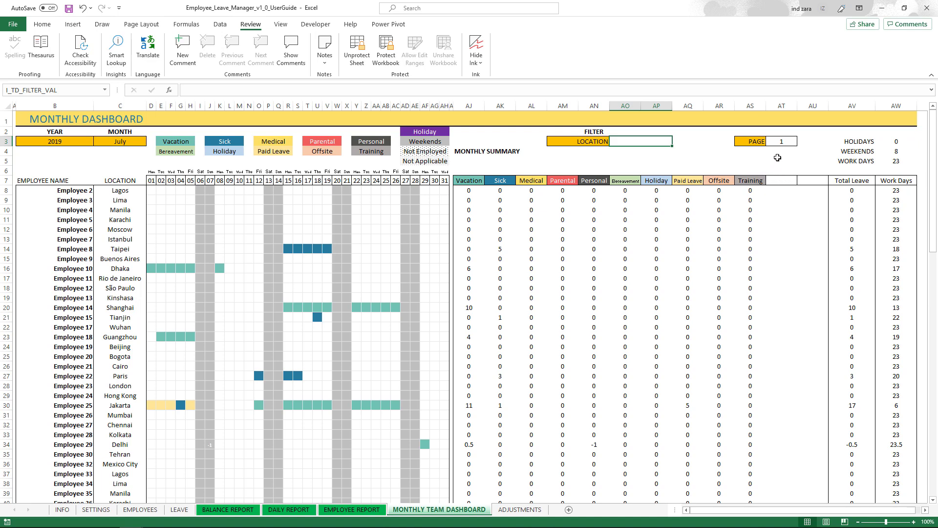
{"action": "left_click", "coordinate": [781, 142]}
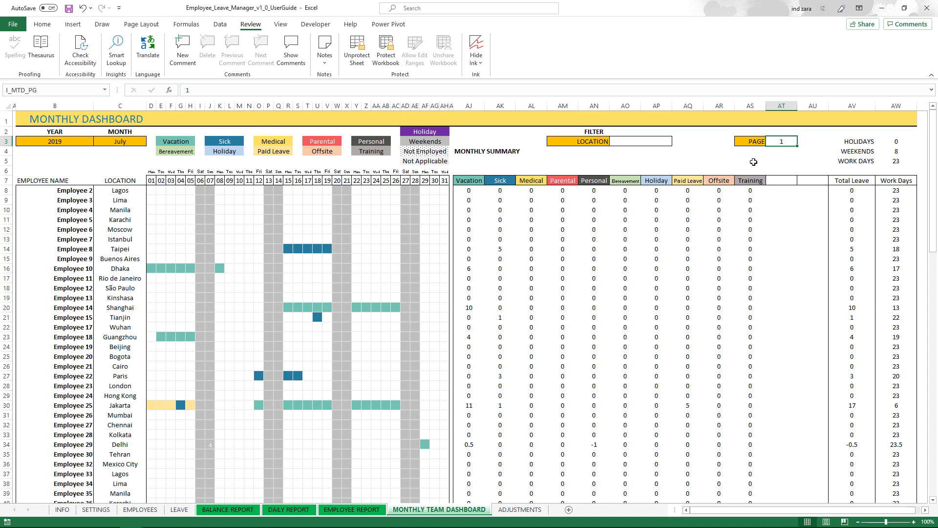
{"action": "type", "text": "2"}
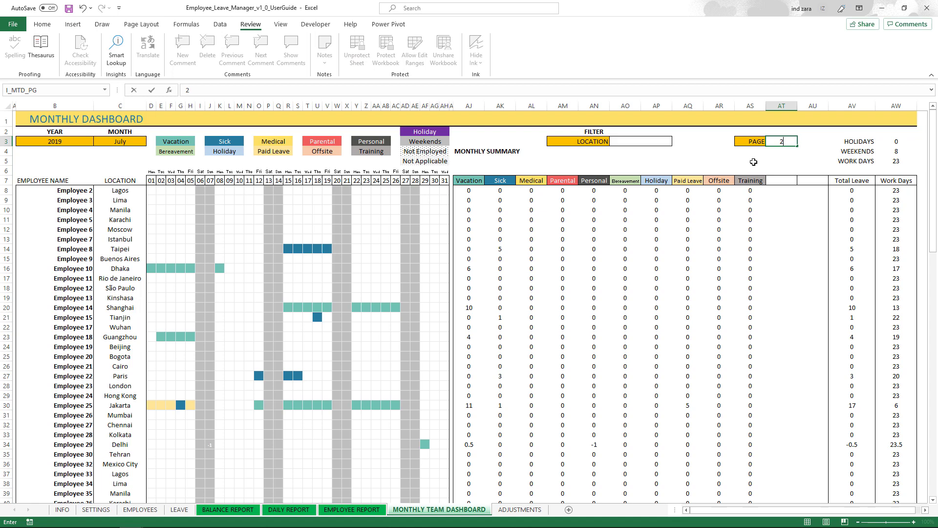
{"action": "key", "text": "Escape"}
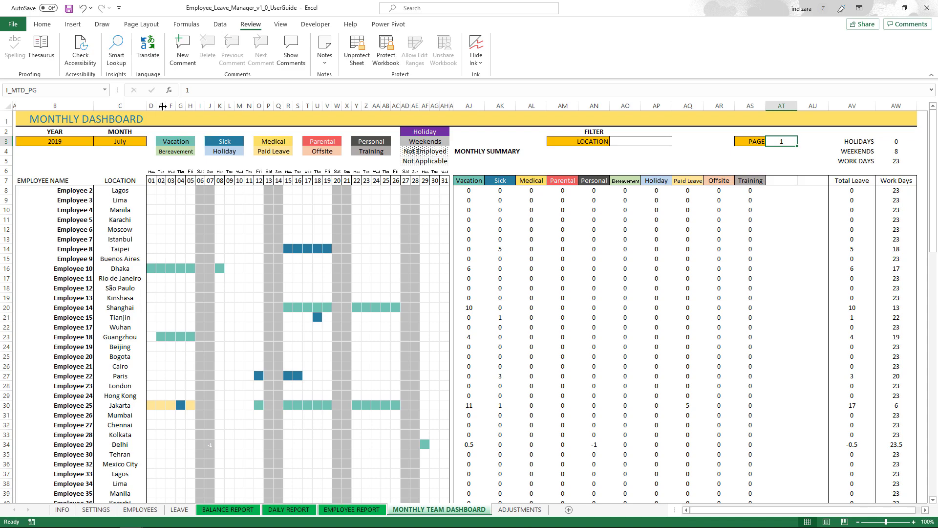
- Open the July dashboard's print preview and page through pages 2, 3 and 4 of 9
{"action": "left_click", "coordinate": [13, 24]}
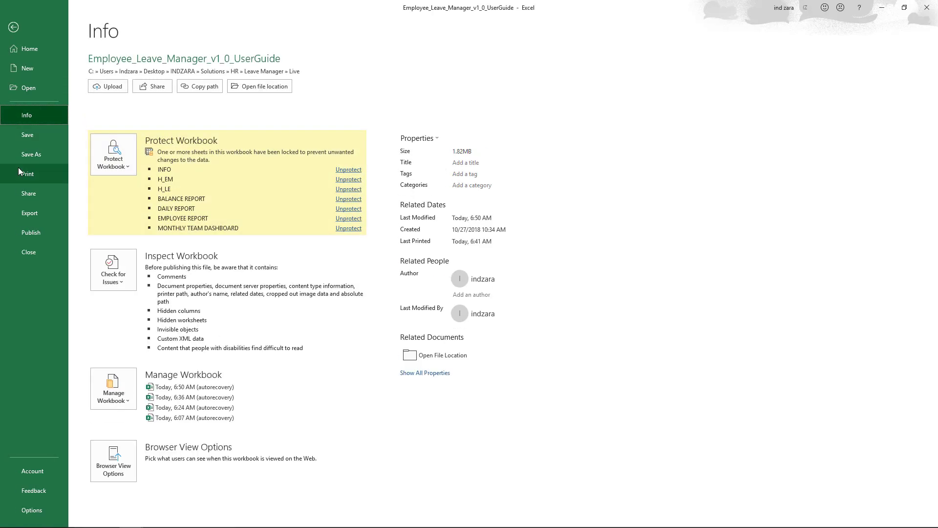
{"action": "left_click", "coordinate": [19, 167]}
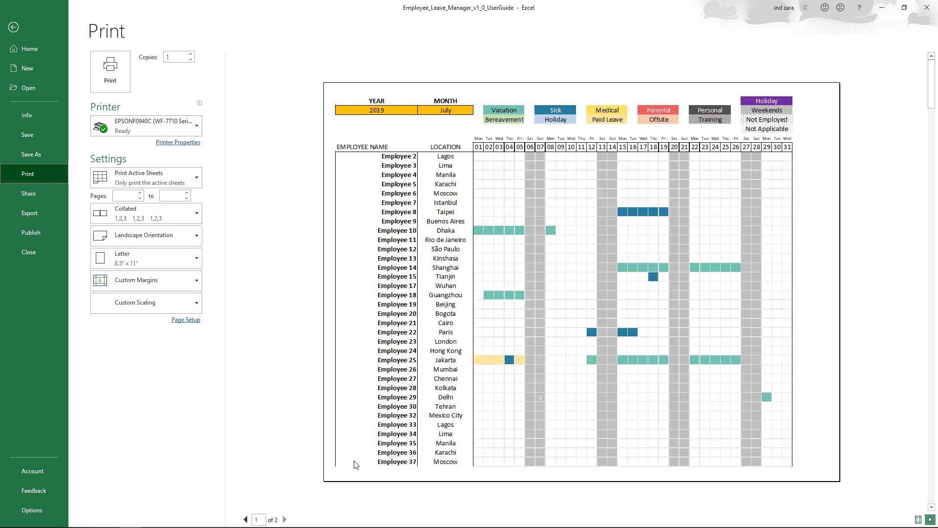
{"action": "left_click", "coordinate": [285, 520]}
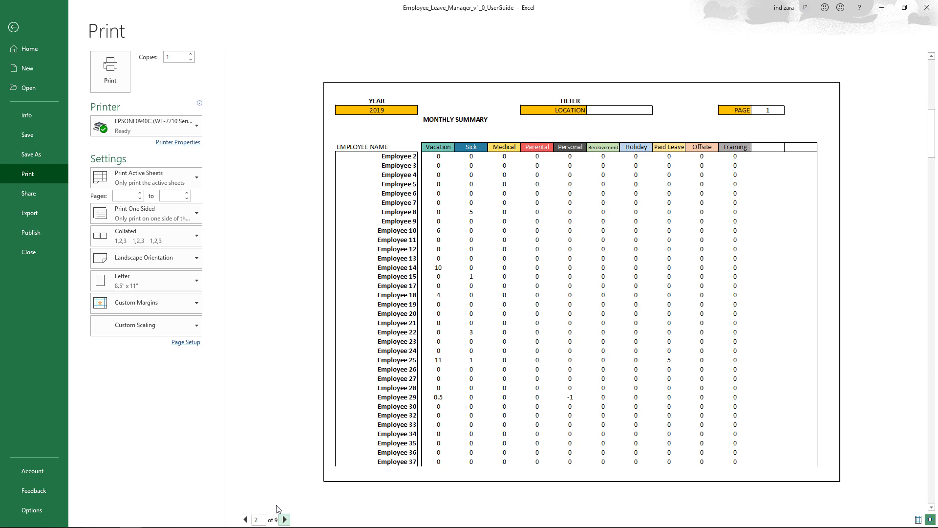
{"action": "left_click", "coordinate": [284, 519]}
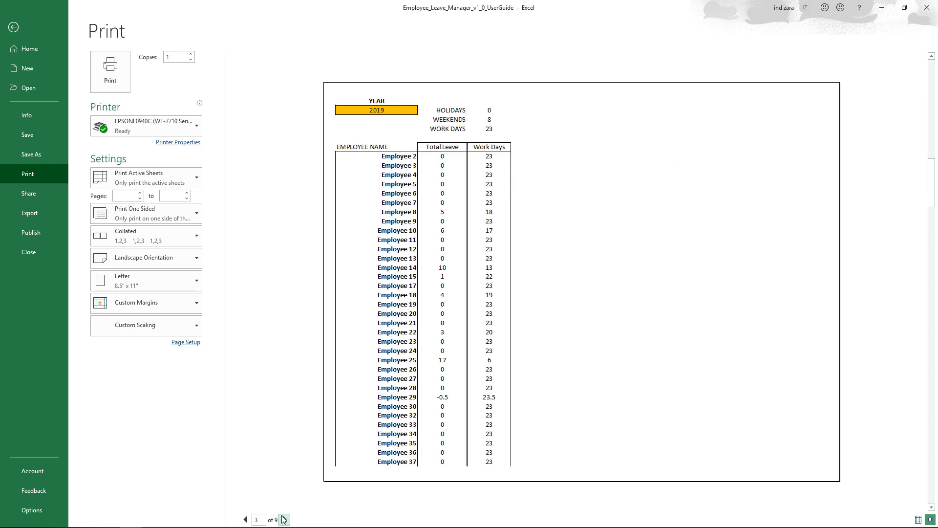
{"action": "left_click", "coordinate": [285, 520]}
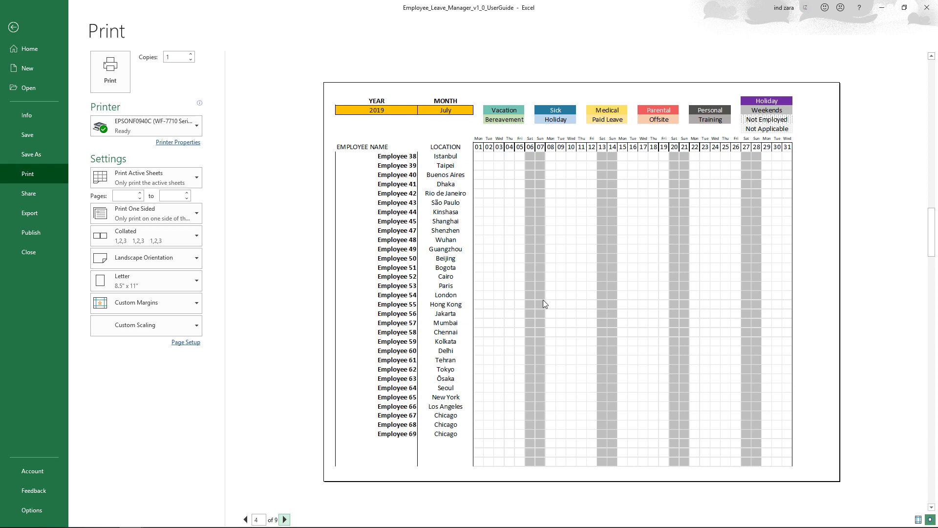
{"action": "scroll", "coordinate": [542, 300], "scroll_direction": "down", "scroll_amount": 1}
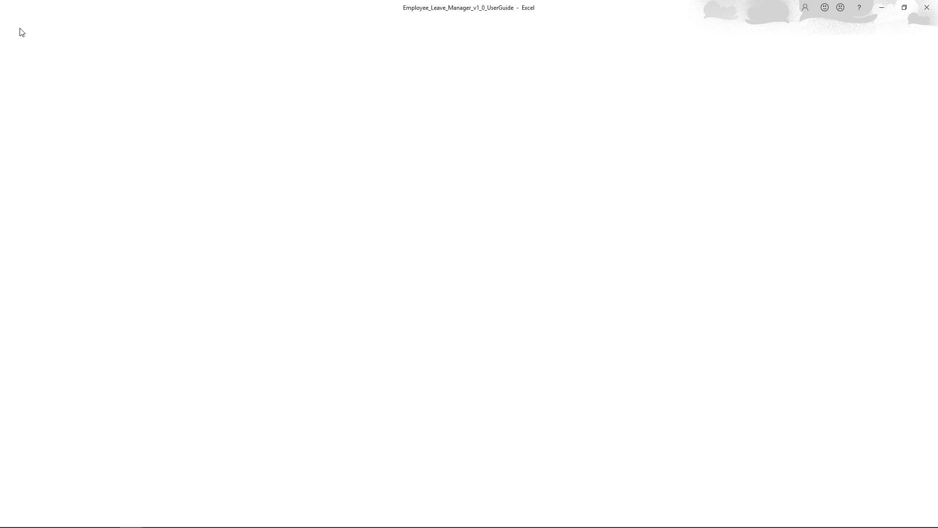
- Glance at the PDF/XPS Export page, then go back to the Monthly Team Dashboard sheet
{"action": "left_click", "coordinate": [51, 212]}
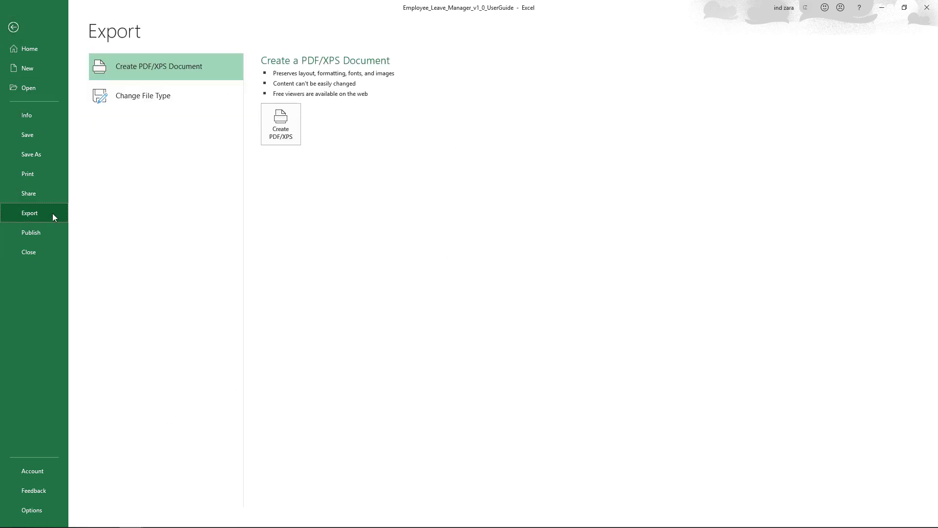
{"action": "left_click", "coordinate": [14, 28]}
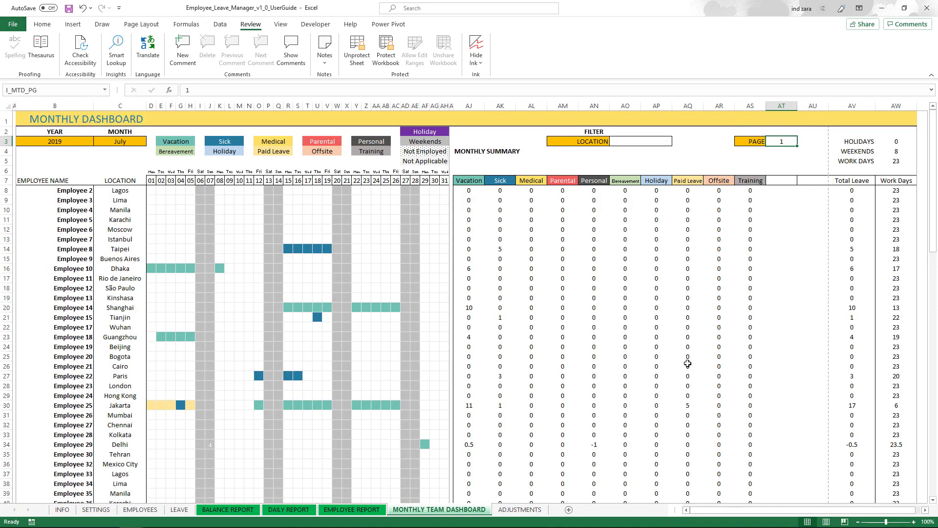